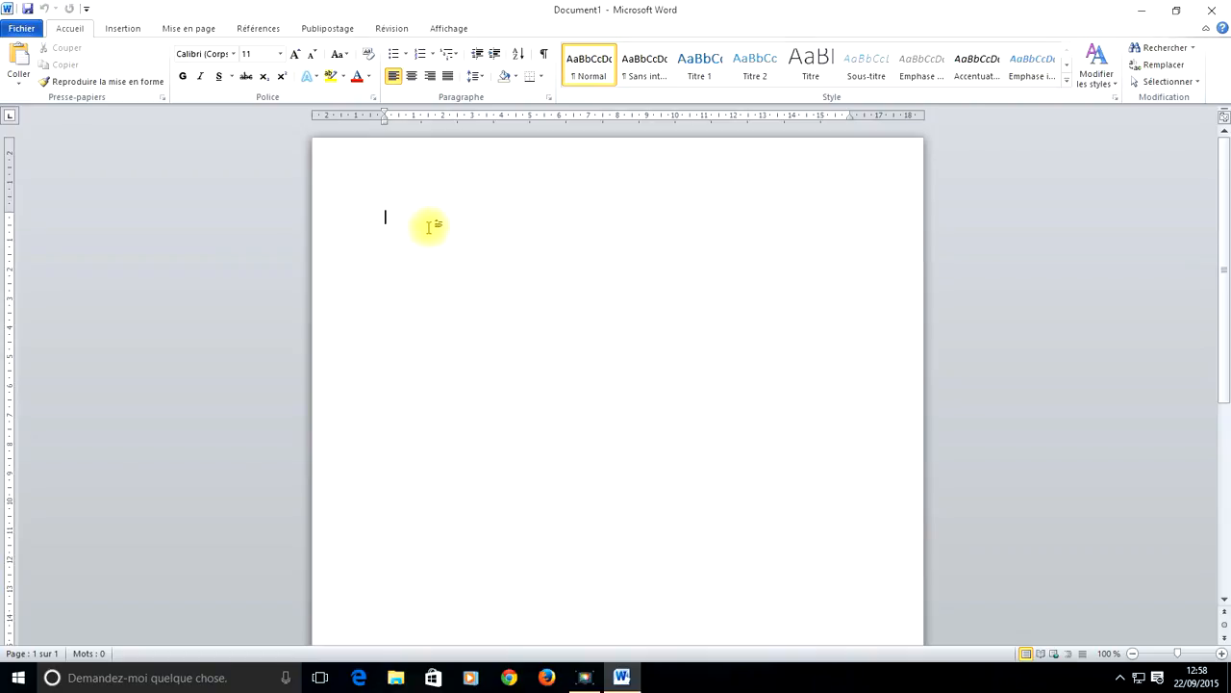
# - Insert an Organigramme SmartArt graphic from the Hiérarchie category and move its text pane clear of the page
pyautogui.click(123, 29)
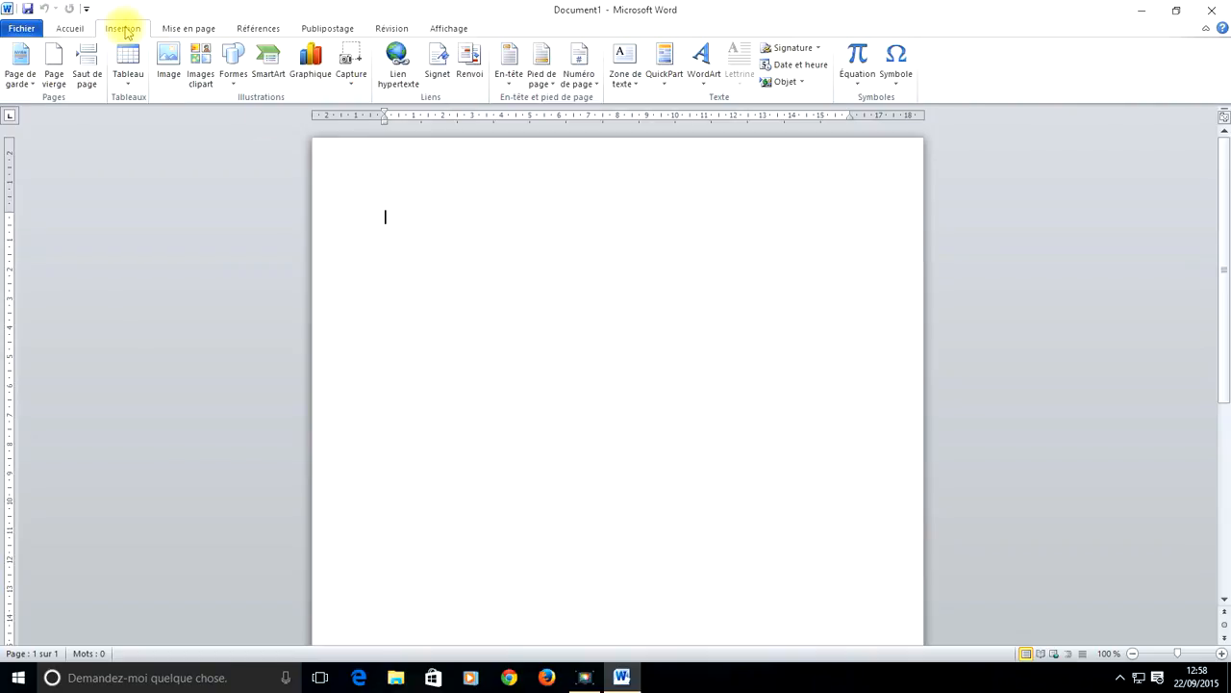
pyautogui.click(270, 84)
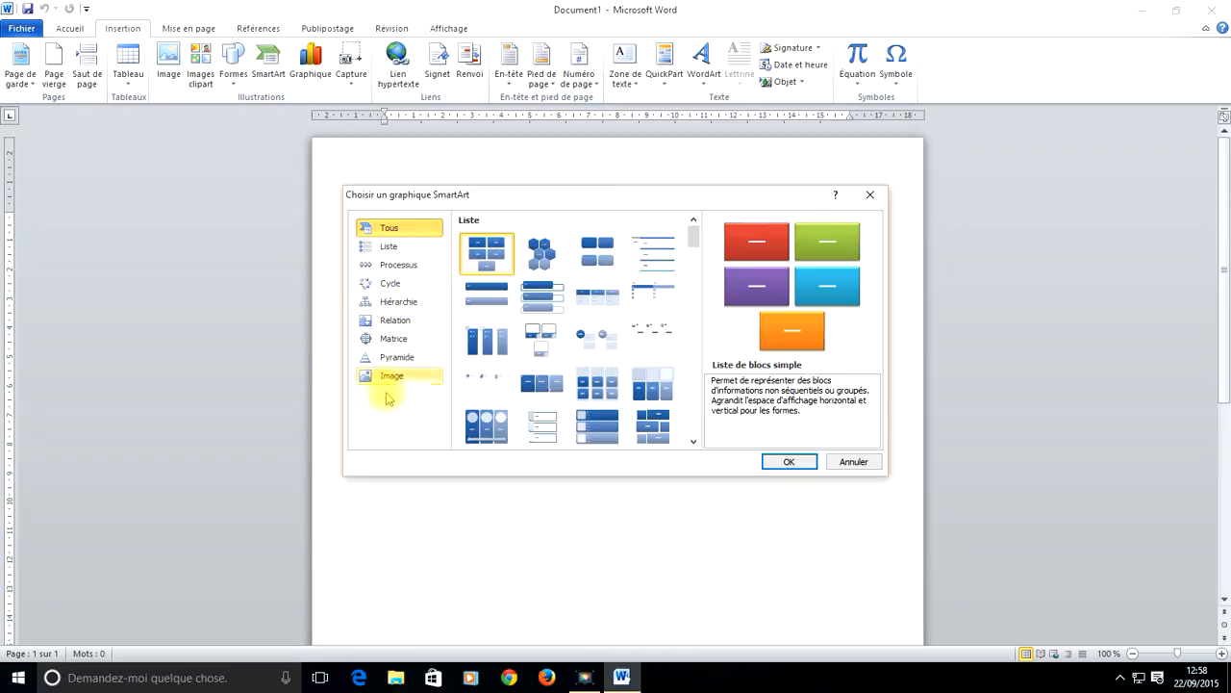
pyautogui.click(412, 310)
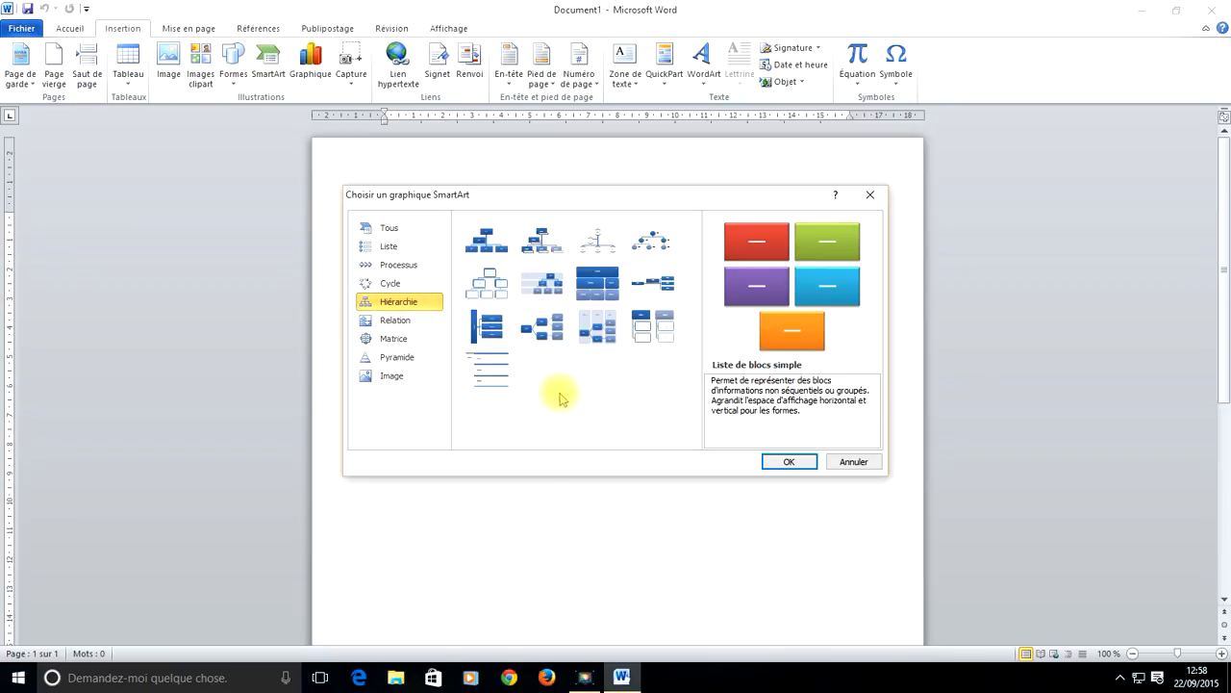
pyautogui.click(589, 332)
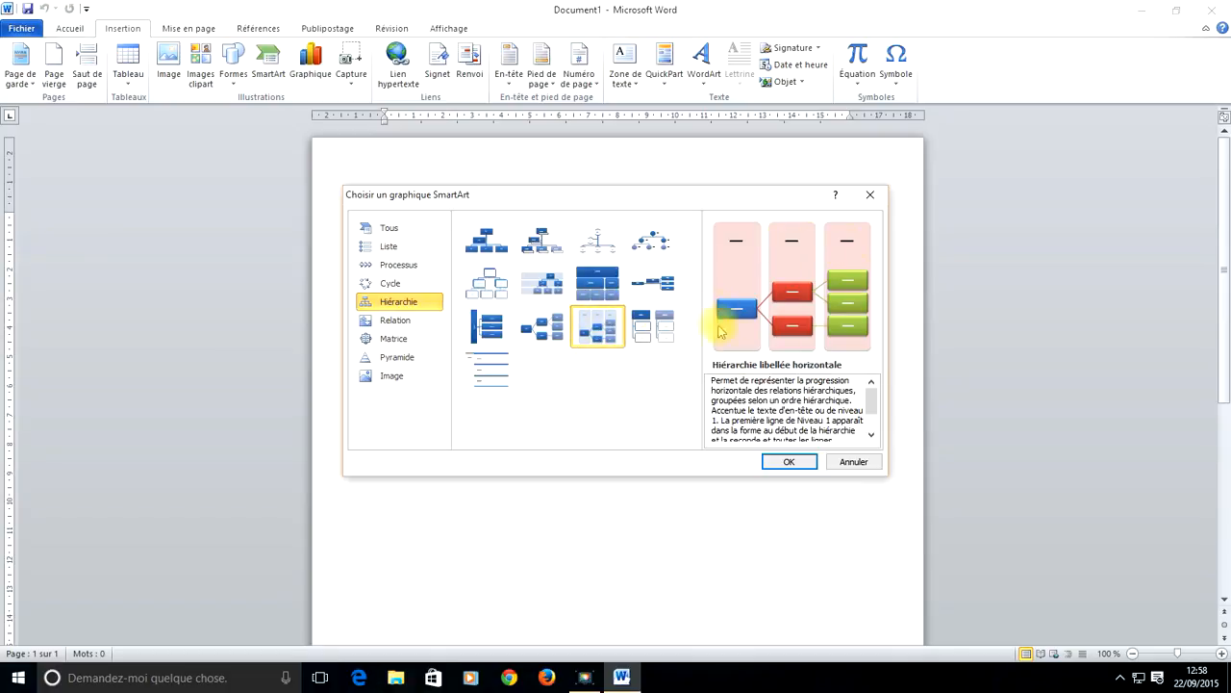
pyautogui.click(492, 245)
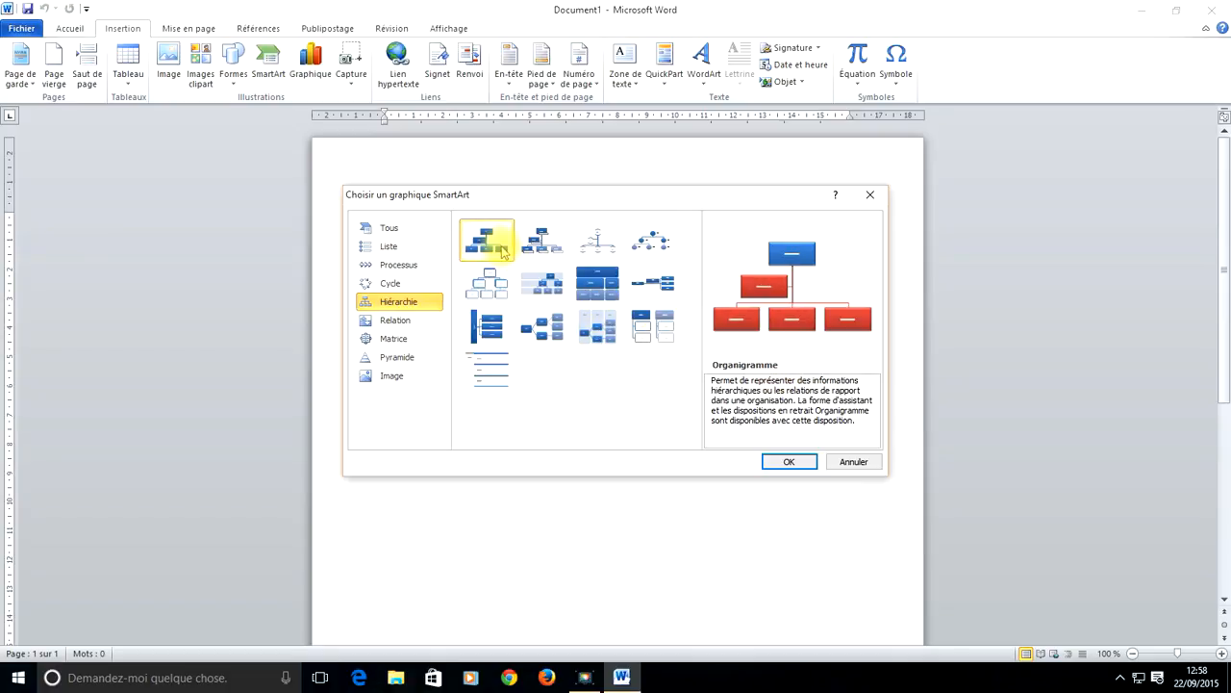
pyautogui.click(785, 462)
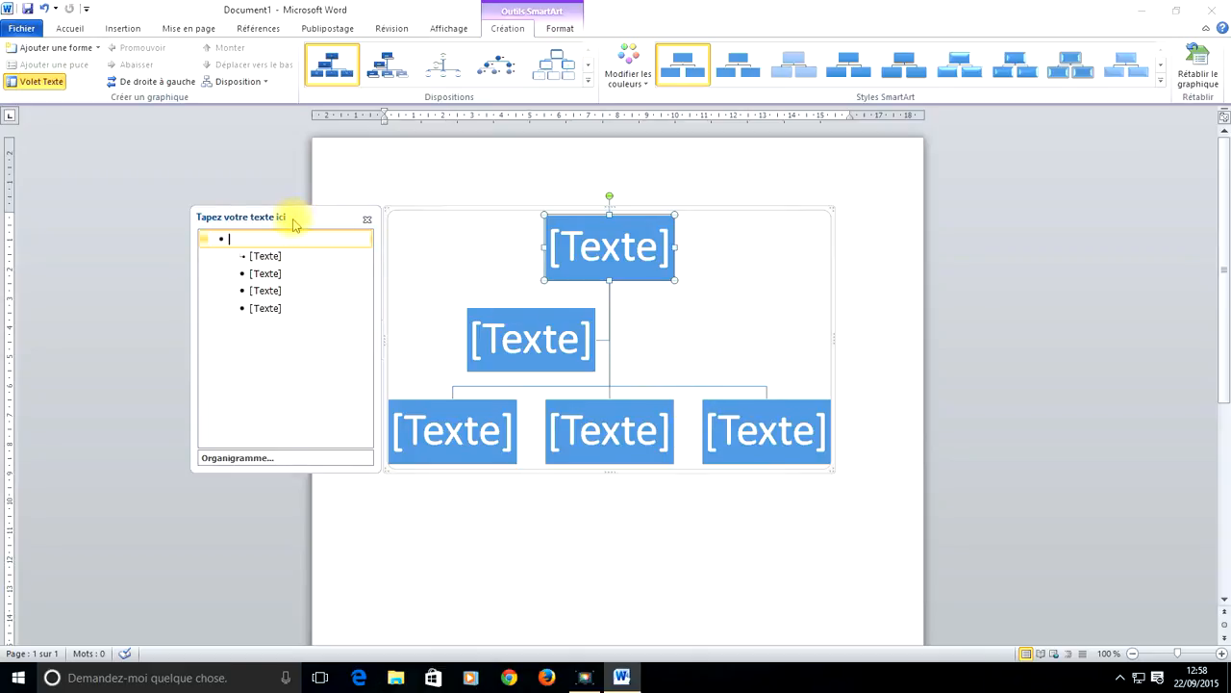
pyautogui.moveTo(296, 224); pyautogui.dragTo(169, 216)
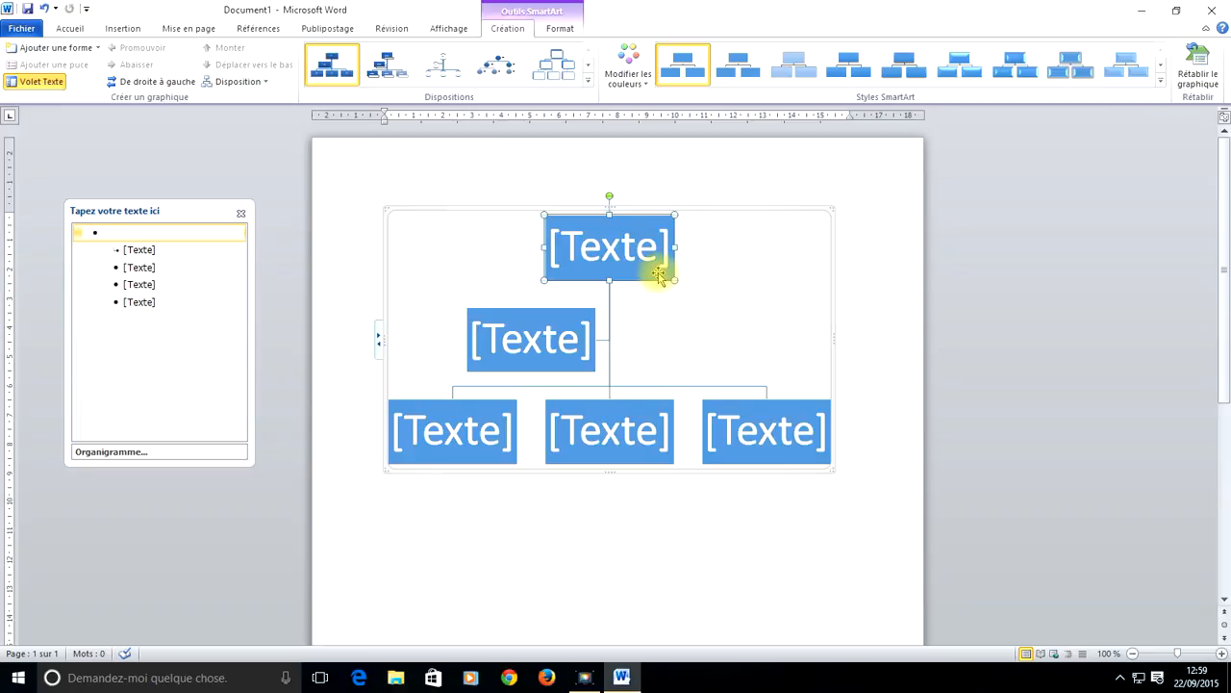
# - Label the organisation chart's top box "Directeur" and the assistant box below it "Chef personnel"
pyautogui.click(609, 247)
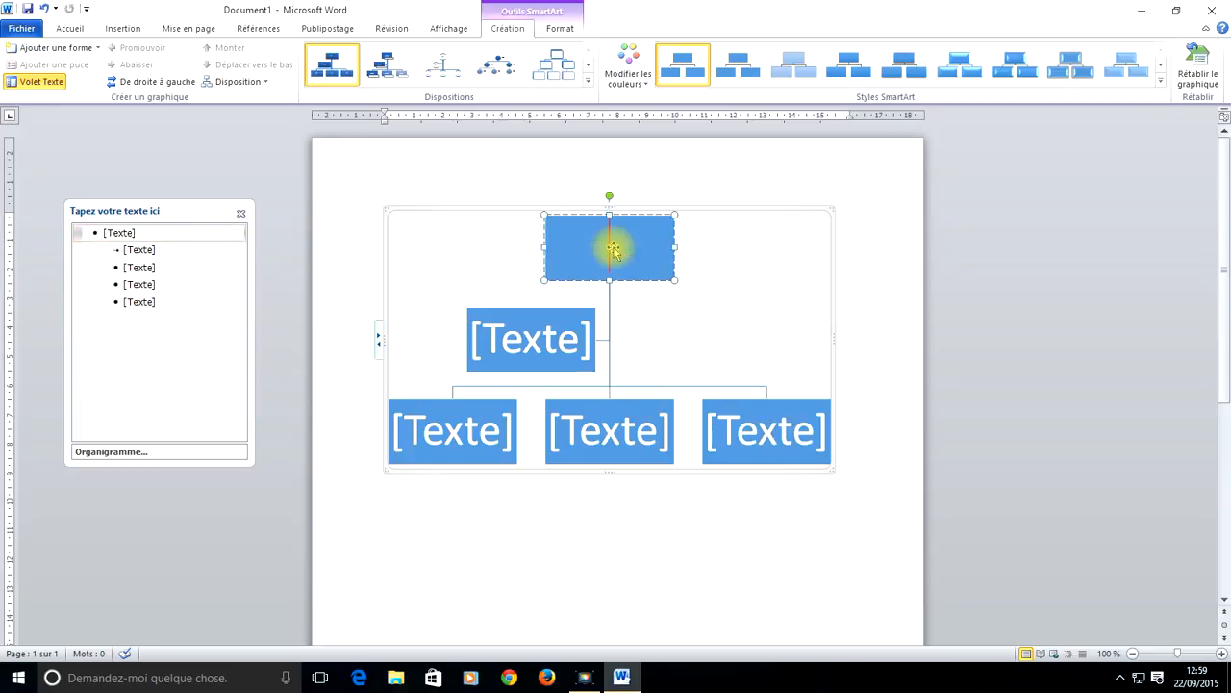
pyautogui.write('D')
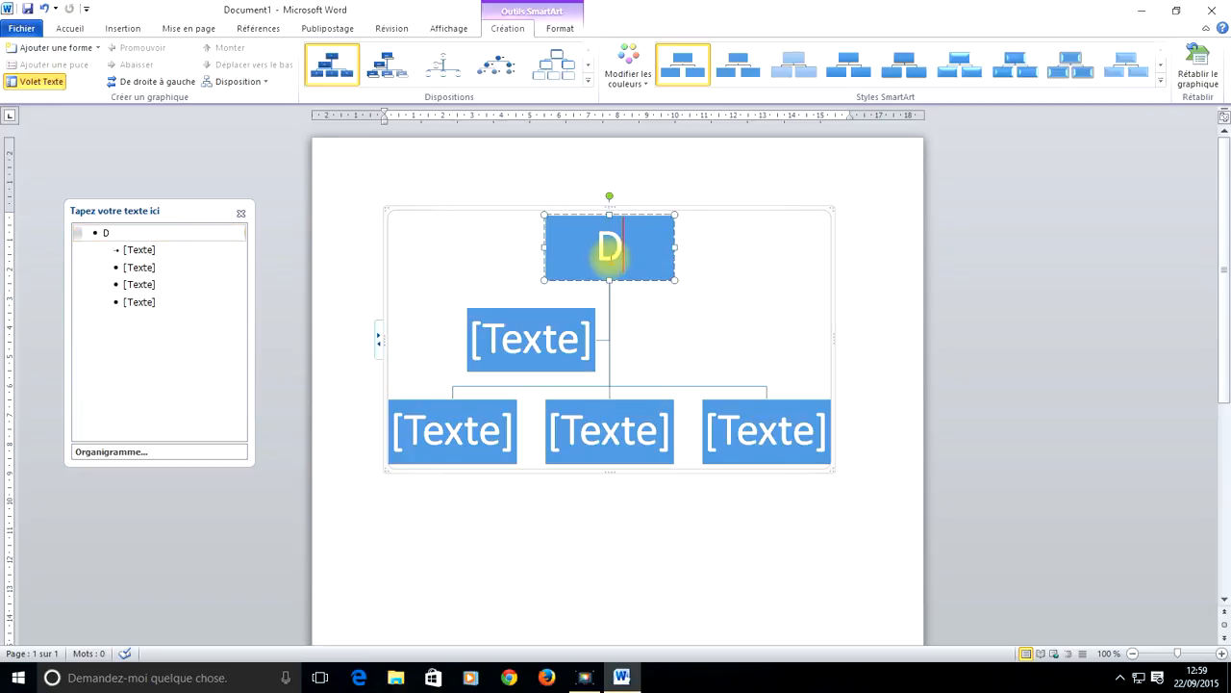
pyautogui.write('irecteur')
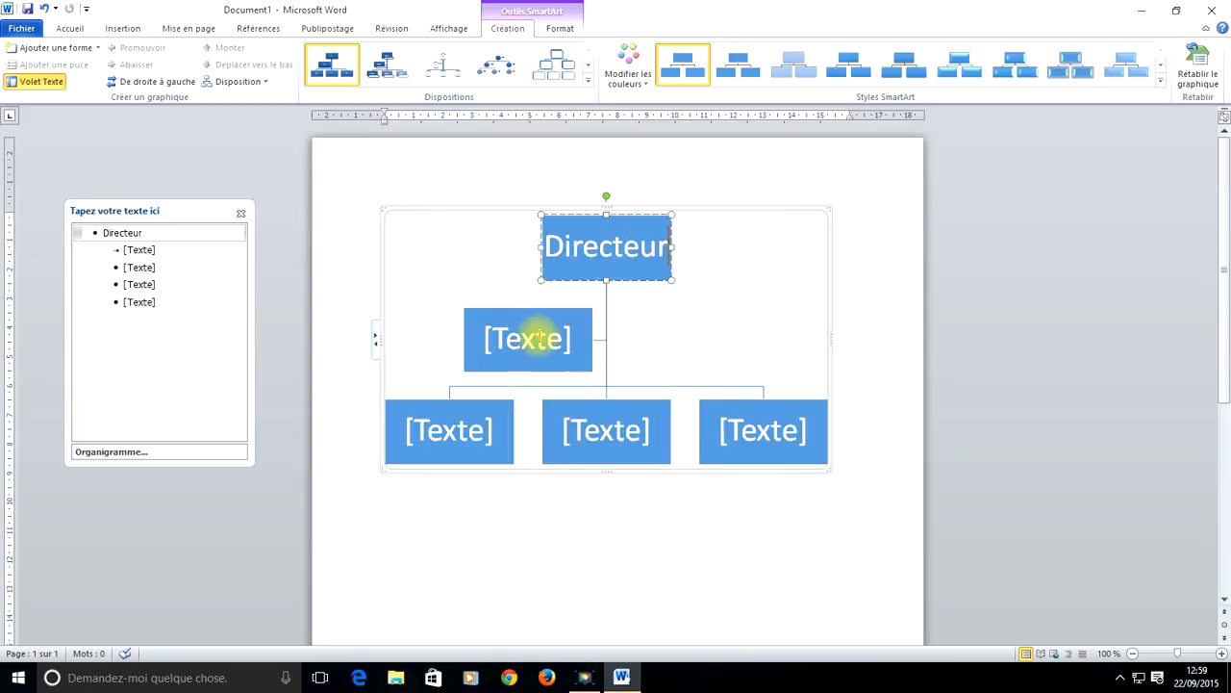
pyautogui.click(539, 338)
pyautogui.write('Ch')
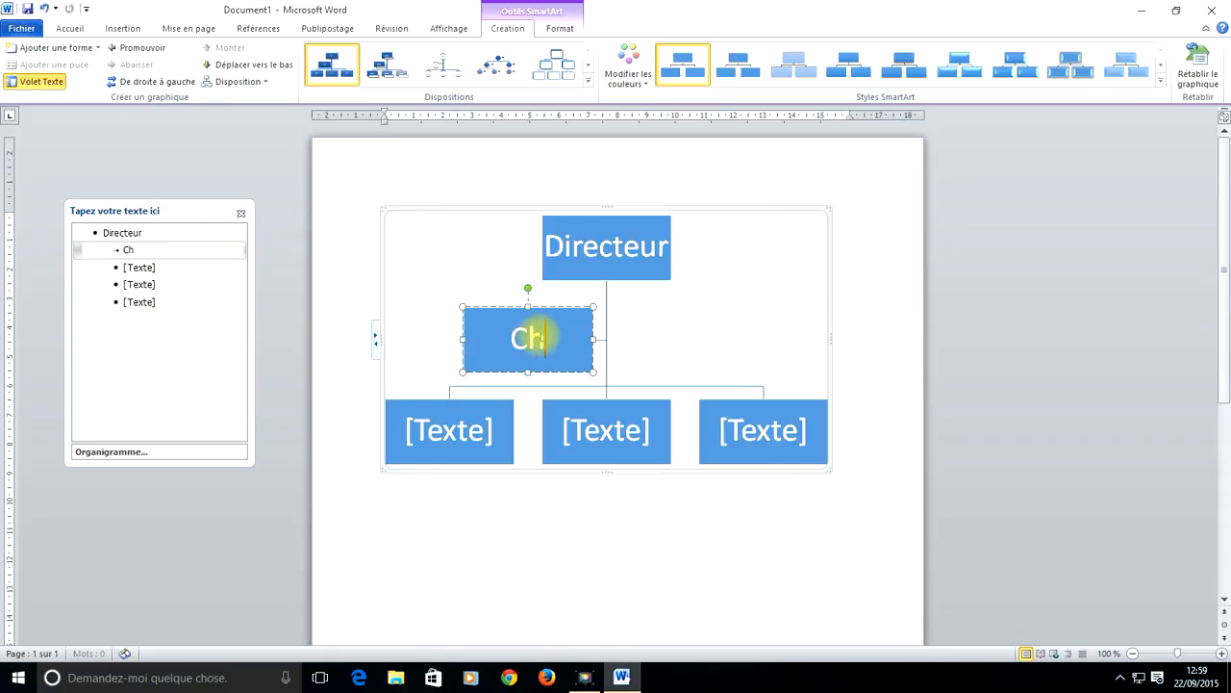
pyautogui.write('ef personnel')
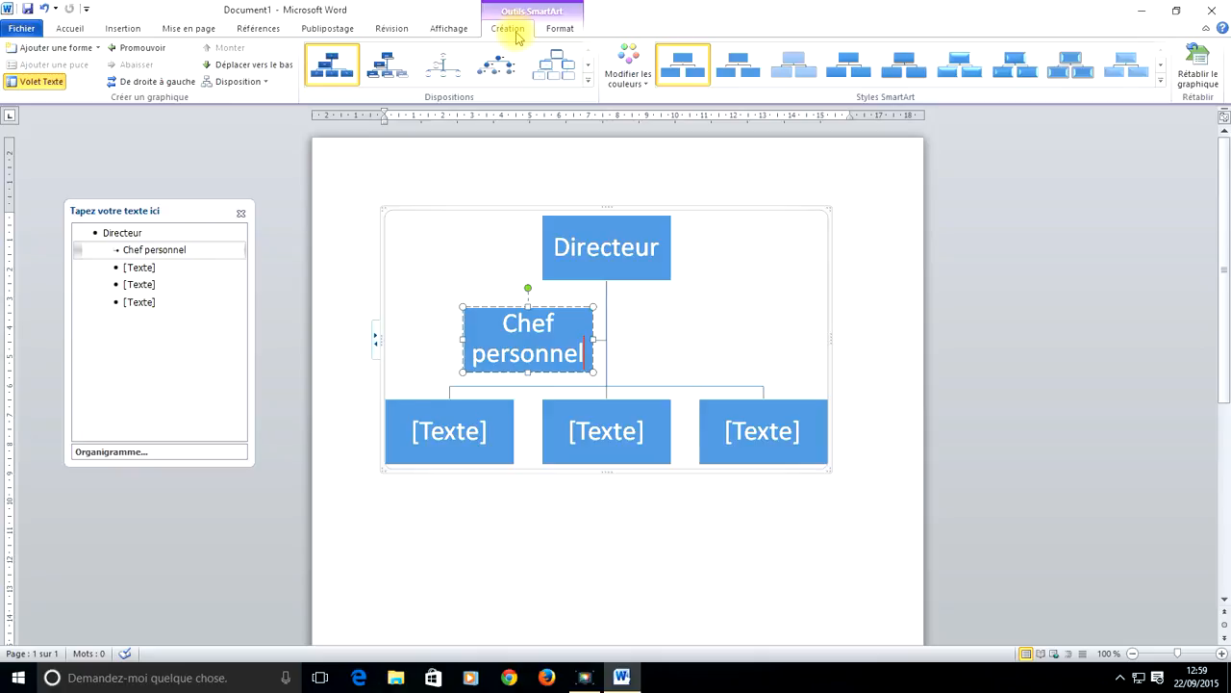
# - Add a shape after the Chef personnel box and label it "Chef atelier"
pyautogui.click(99, 48)
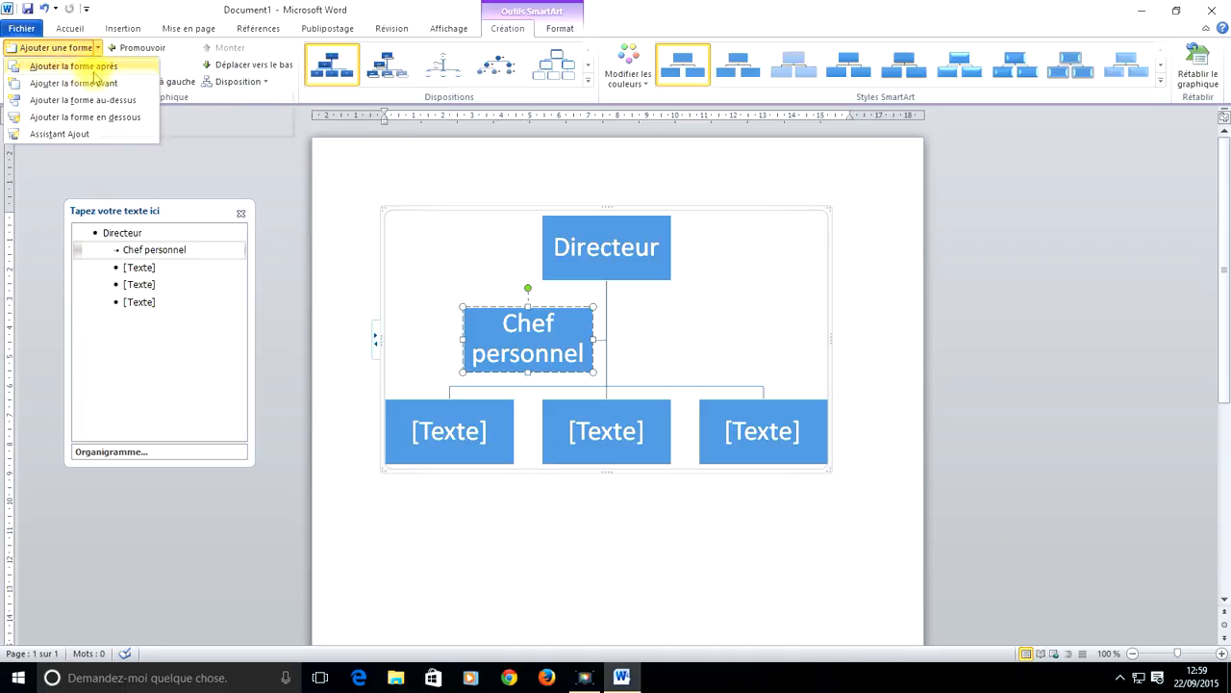
pyautogui.click(98, 67)
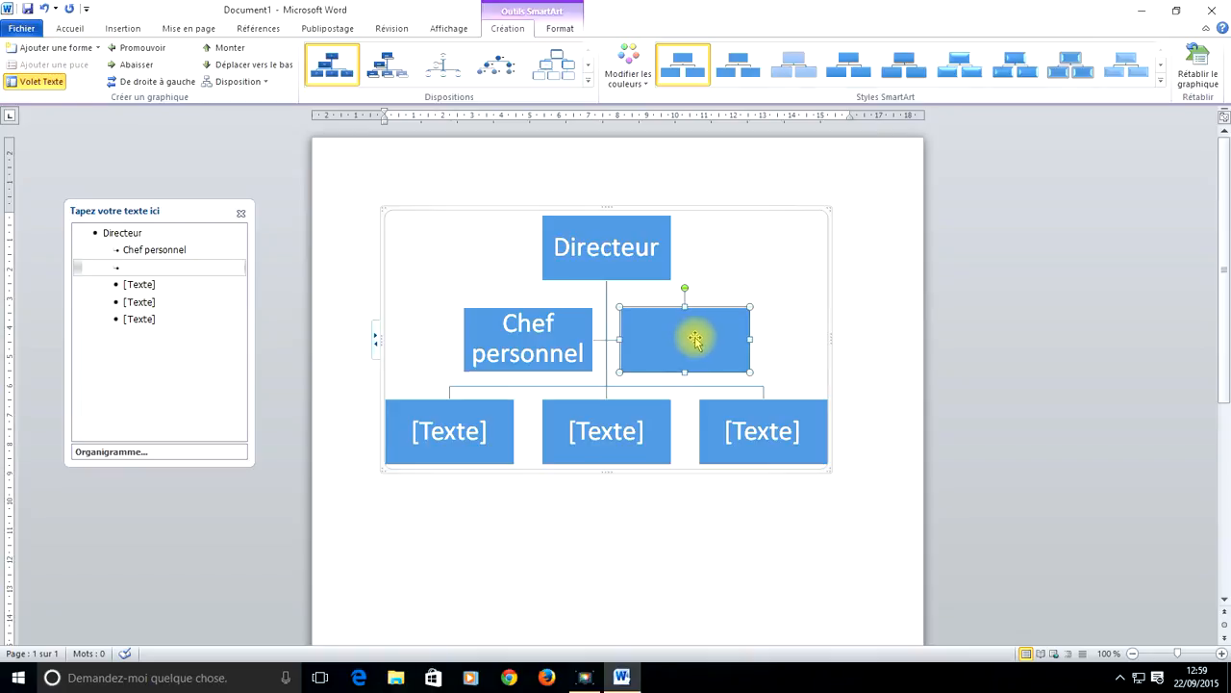
pyautogui.rightClick(694, 337)
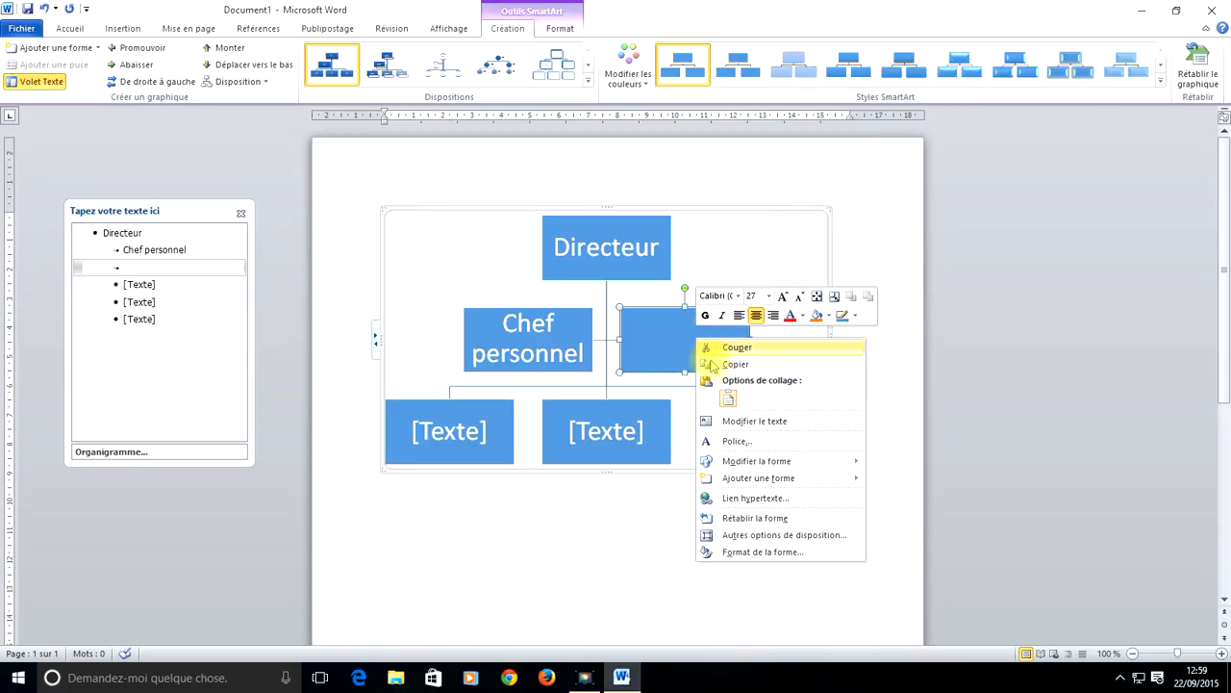
pyautogui.click(748, 421)
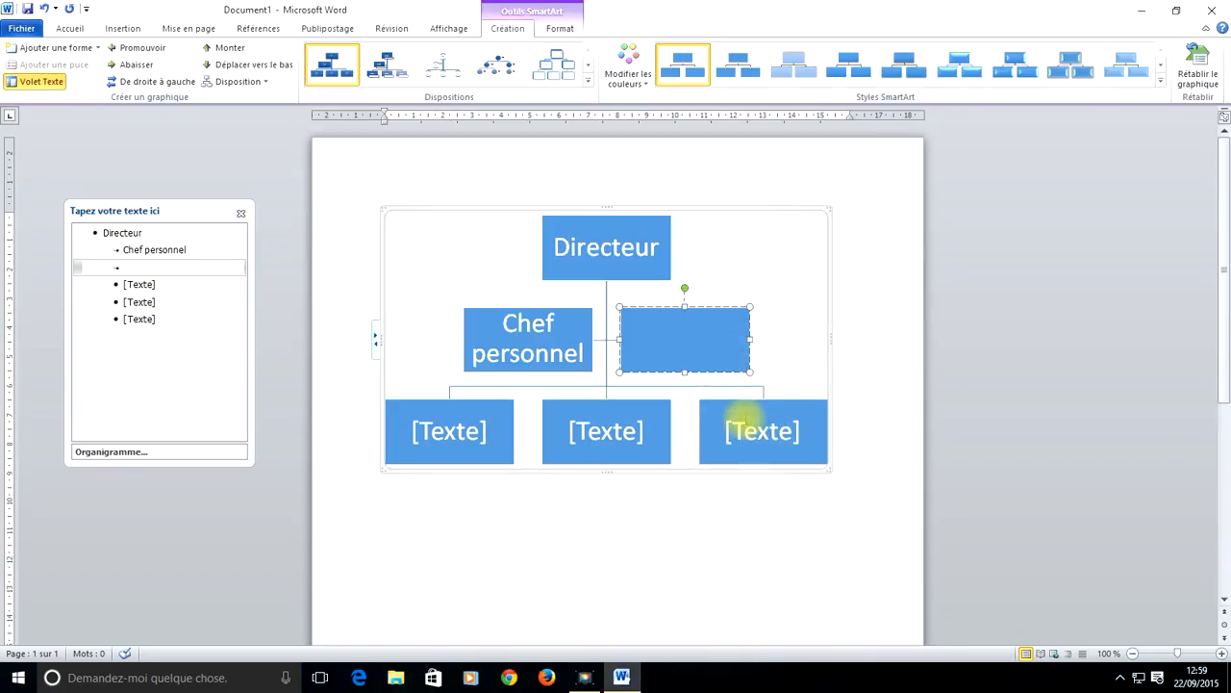
pyautogui.write('Chef at')
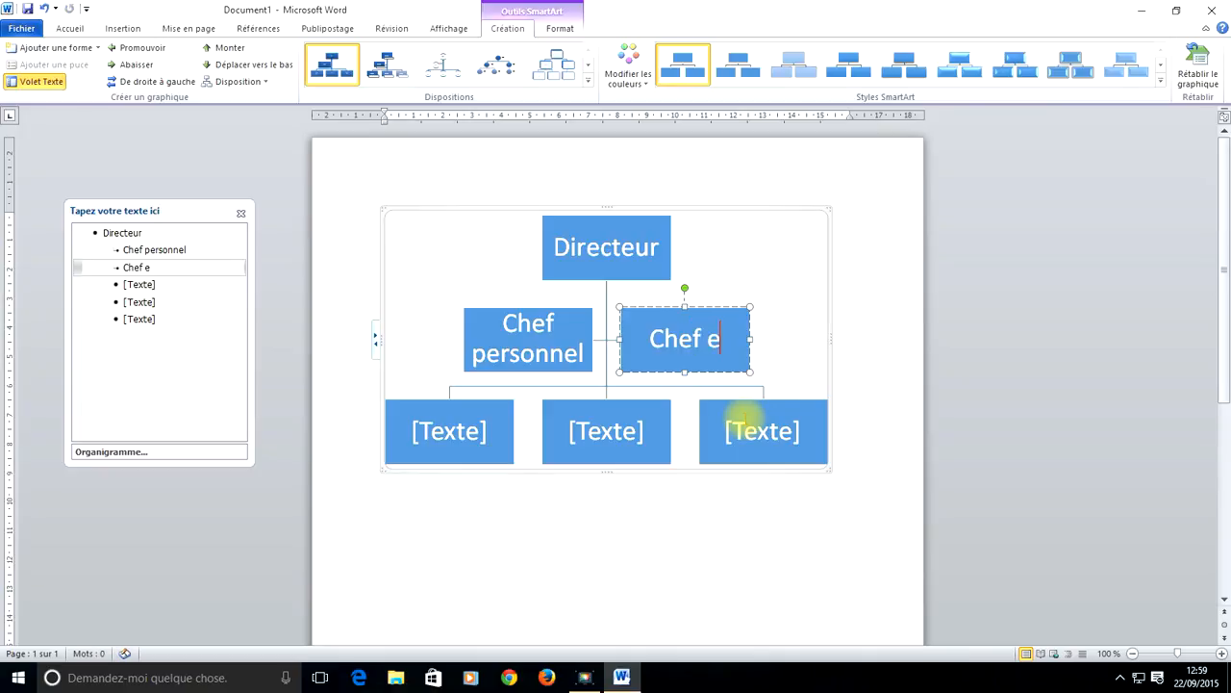
pyautogui.write('elier')
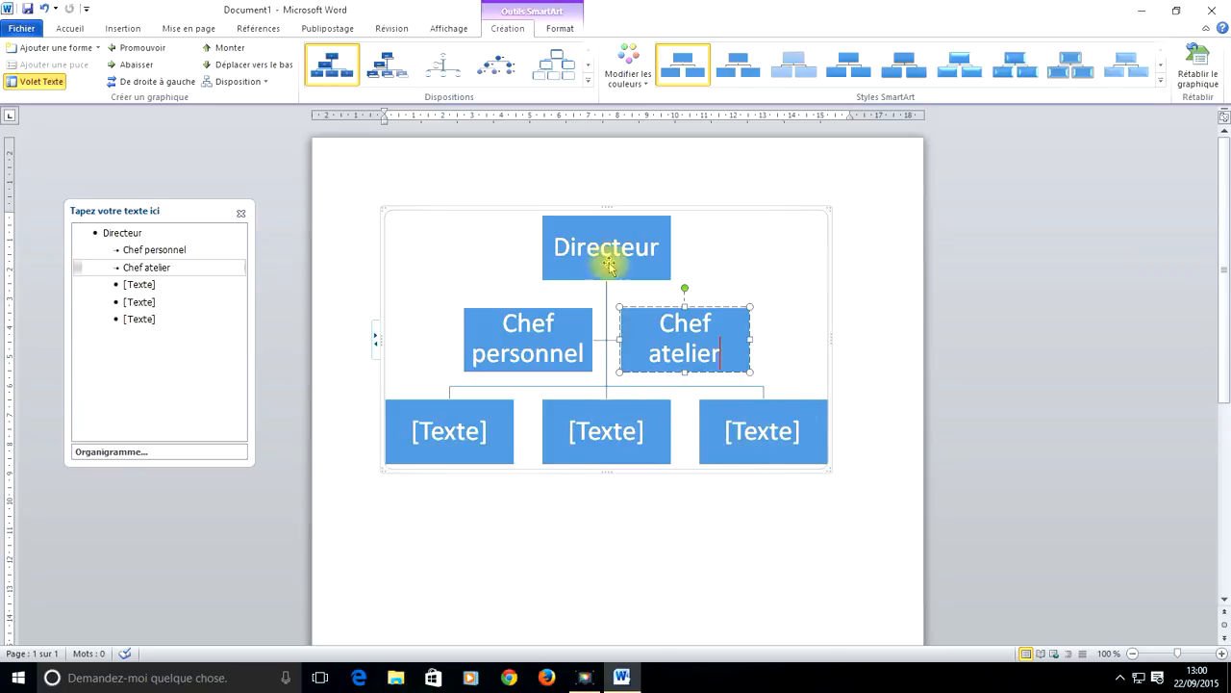
# - Delete the three empty placeholder boxes from the chart's lowest level
pyautogui.click(495, 416)
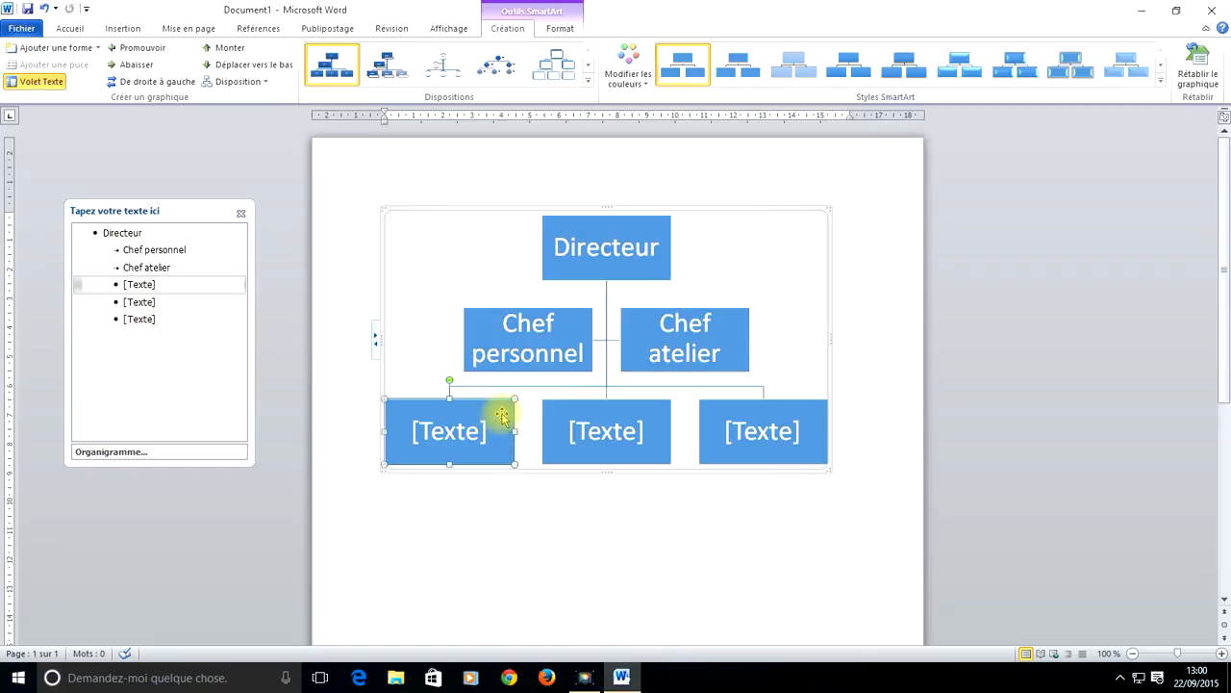
pyautogui.press('Delete')
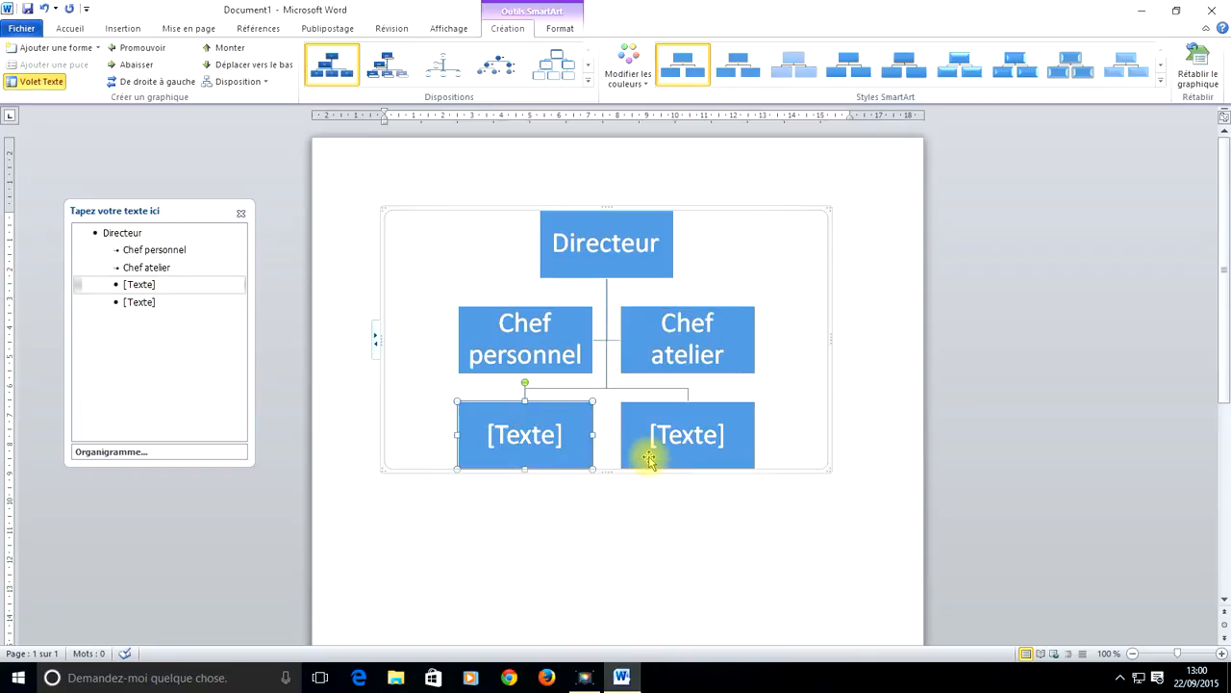
pyautogui.press('Delete')
pyautogui.press('Delete')
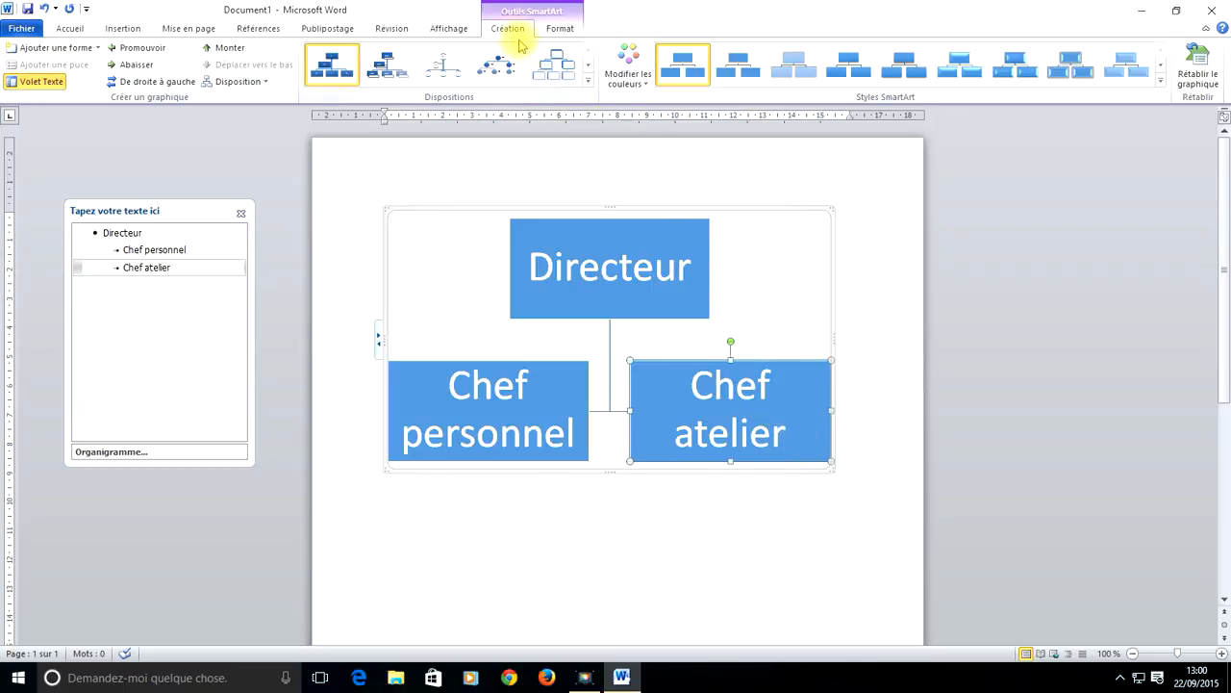
# - Add an assistant box under Chef atelier and label it "Atelier 1"
pyautogui.click(98, 48)
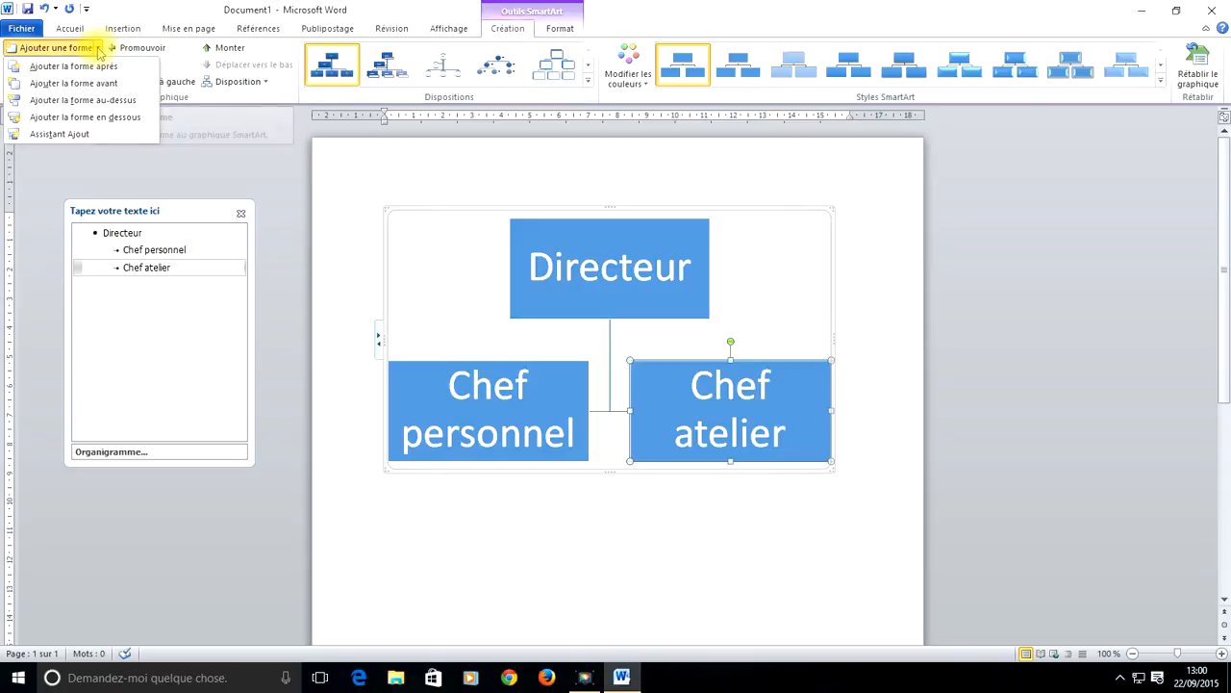
pyautogui.click(60, 135)
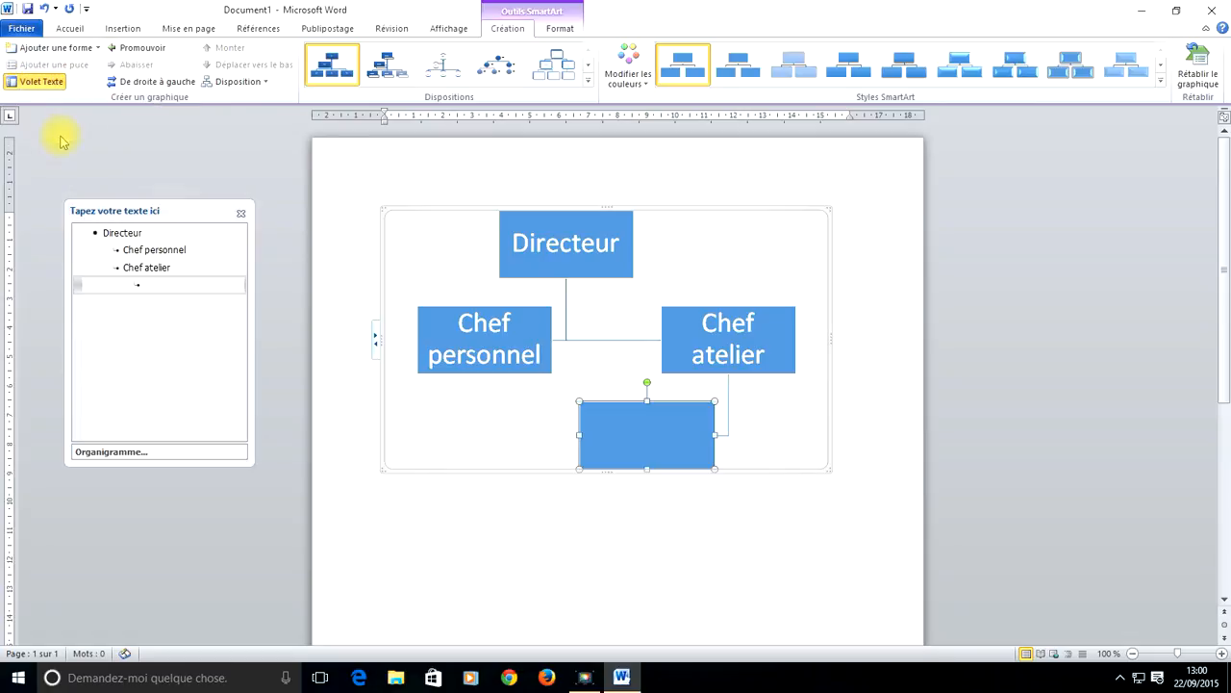
pyautogui.rightClick(642, 444)
pyautogui.click(680, 306)
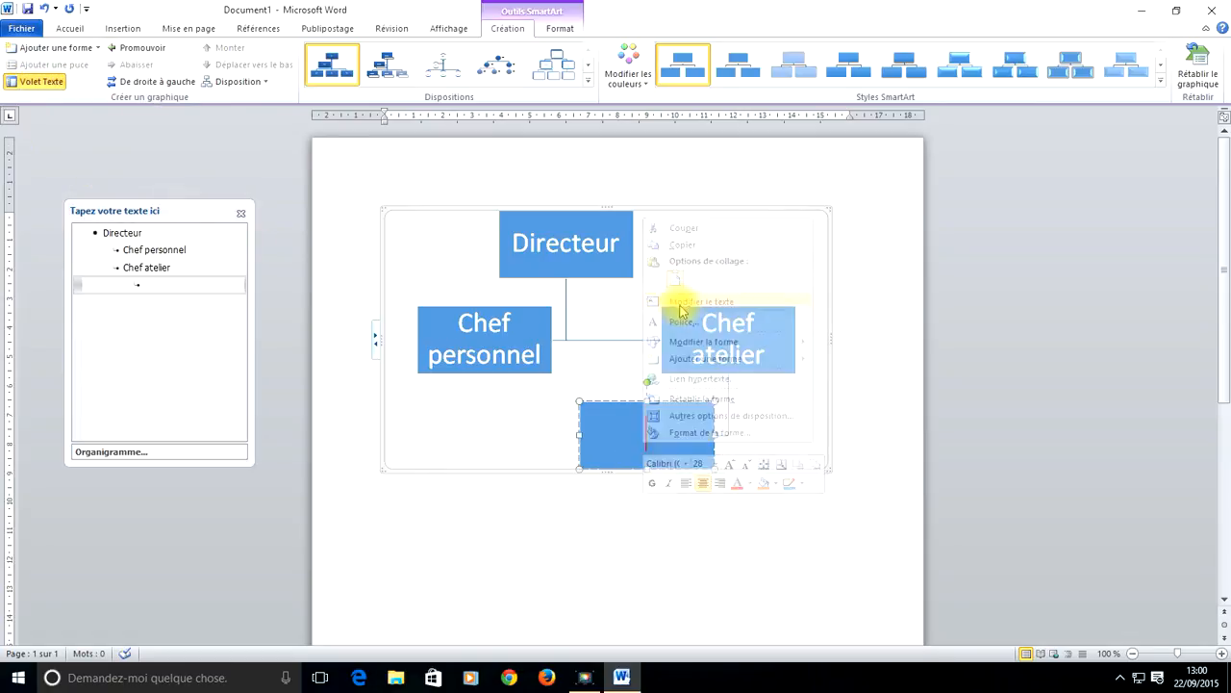
pyautogui.write('Atelier')
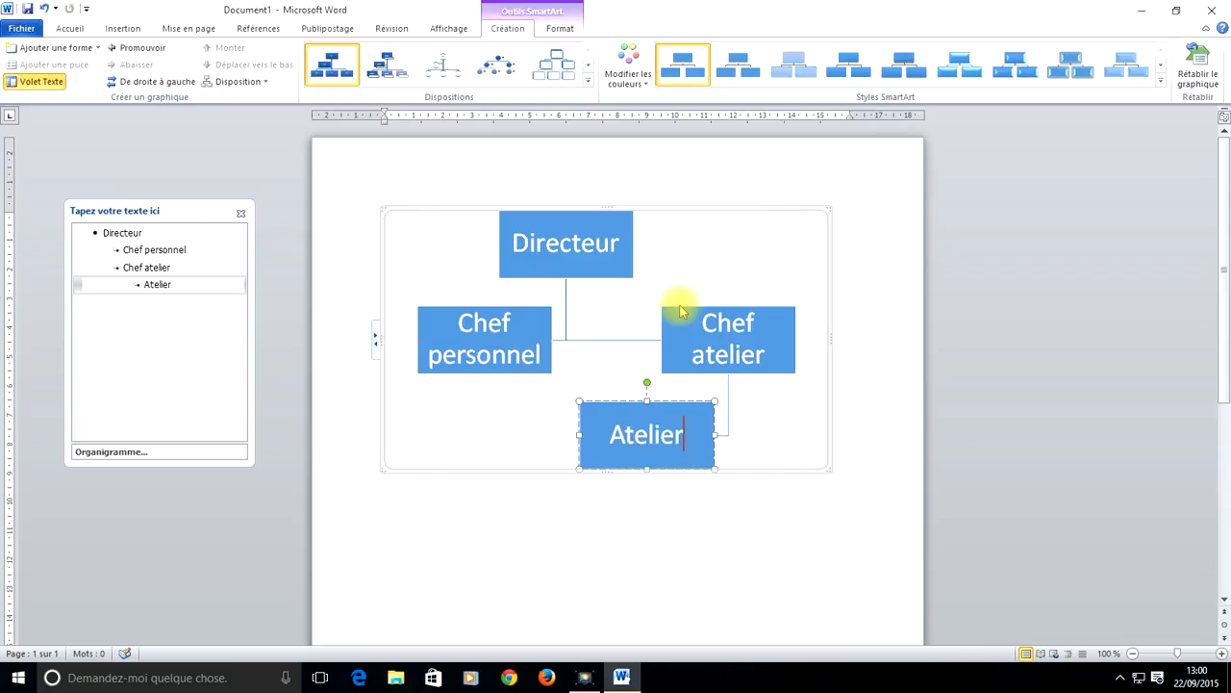
pyautogui.write(' 1')
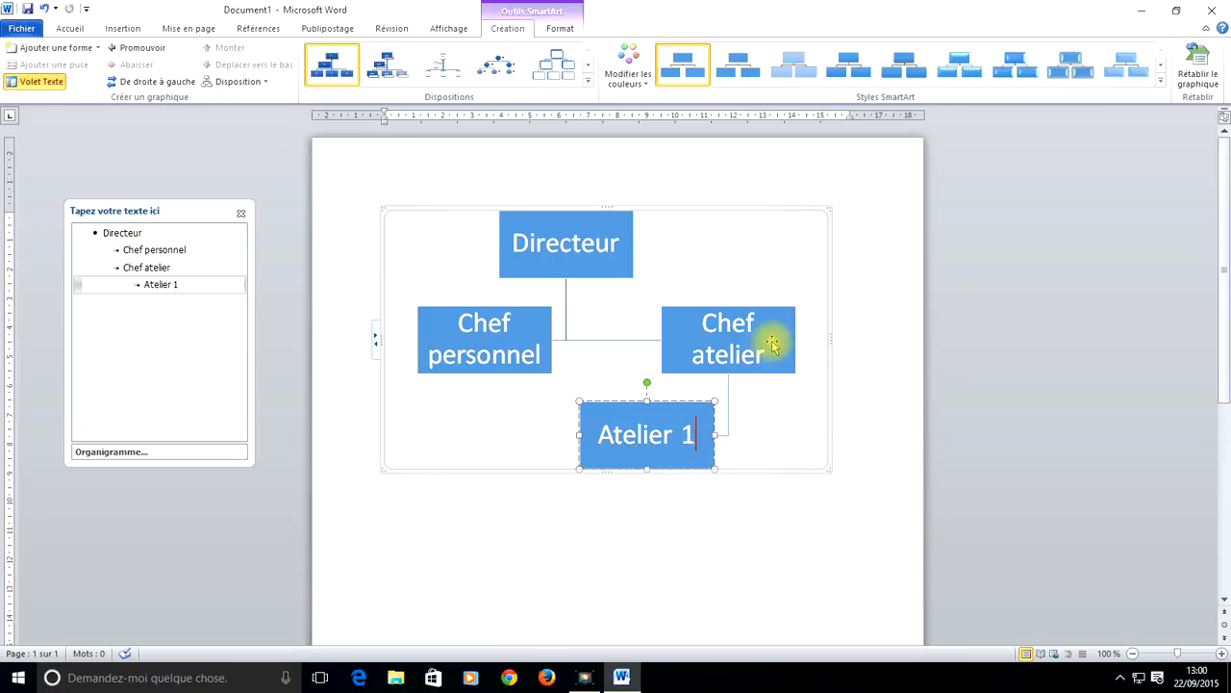
# - Add a shape after the Atelier 1 box and label it "Atelier 2"
pyautogui.click(96, 47)
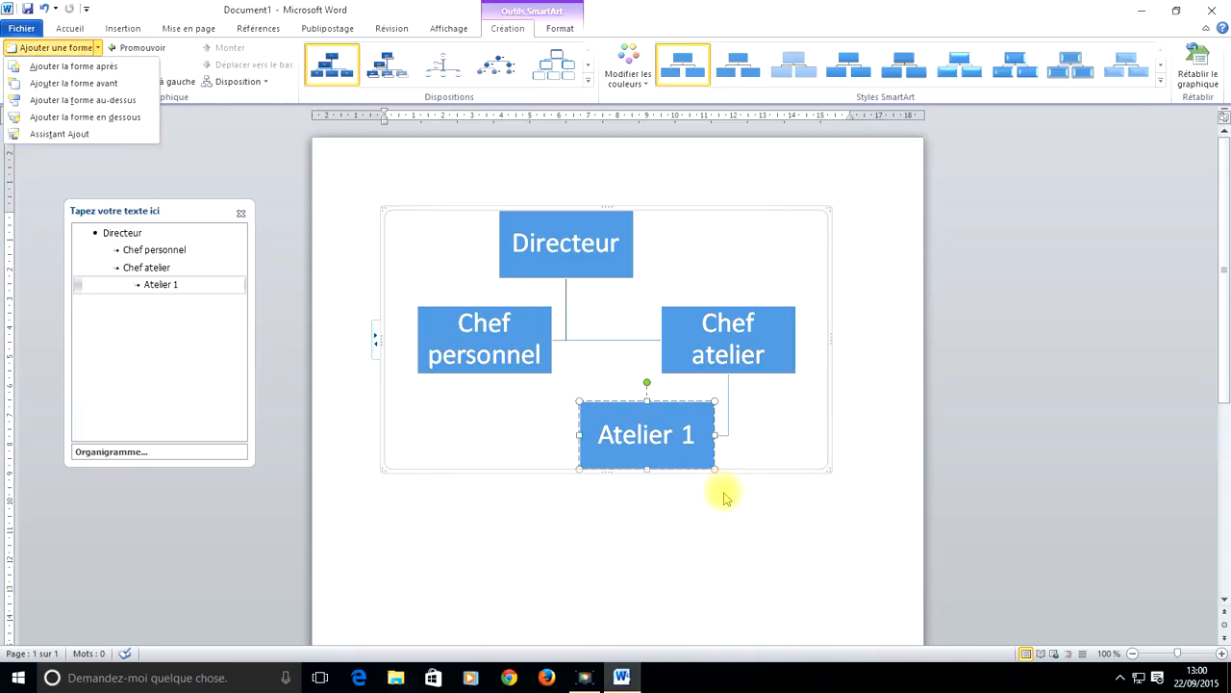
pyautogui.click(662, 432)
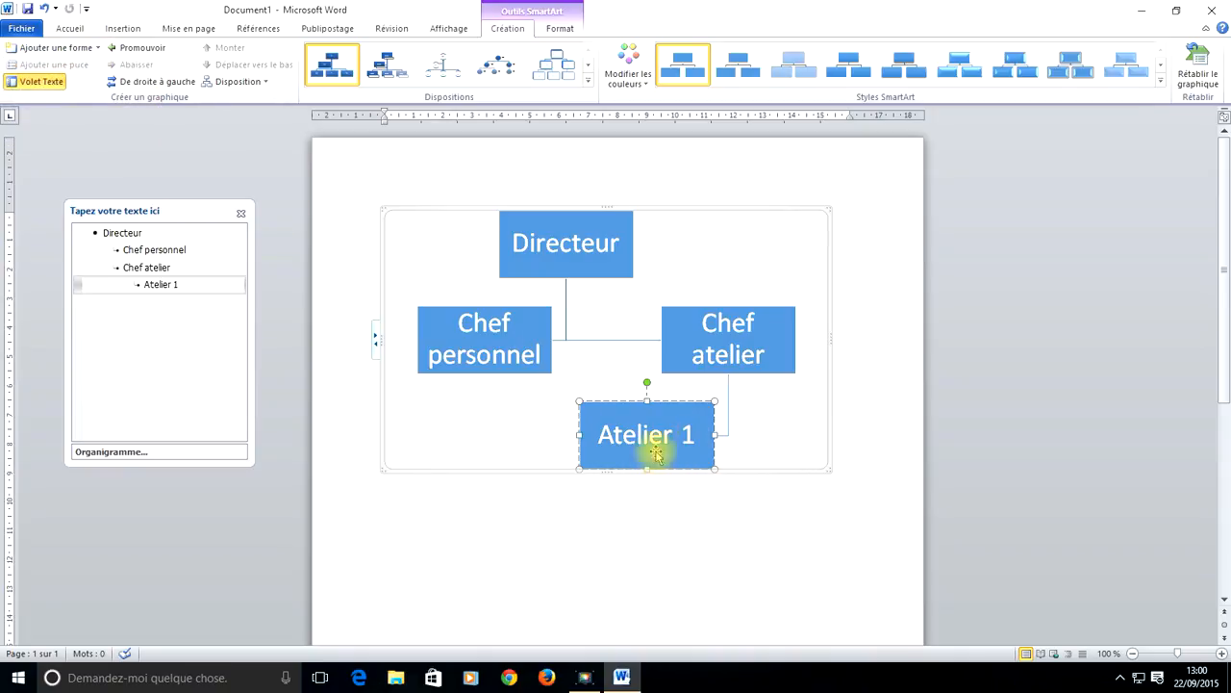
pyautogui.click(98, 48)
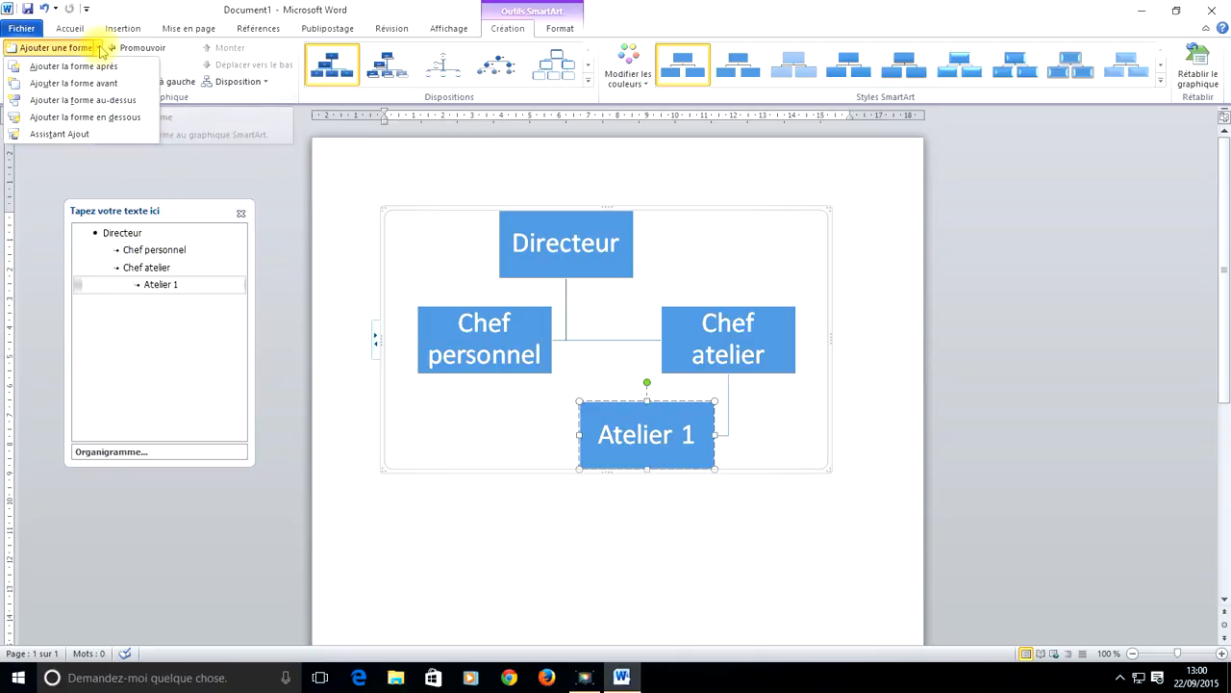
pyautogui.click(85, 67)
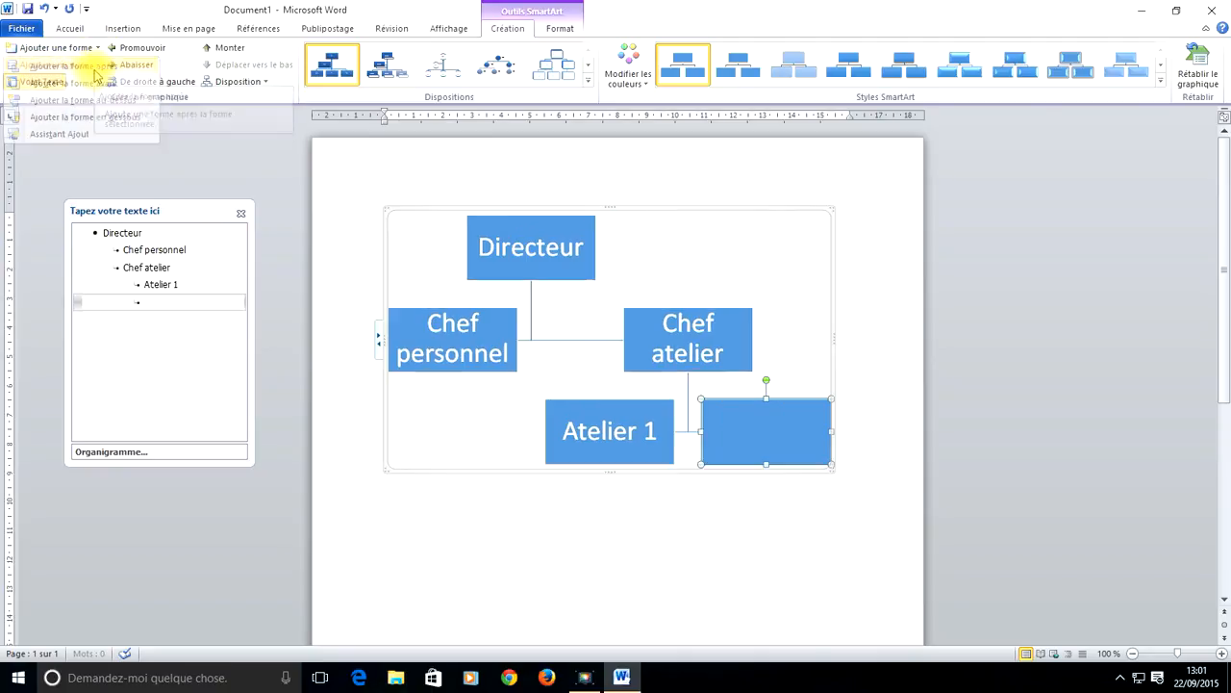
pyautogui.rightClick(760, 426)
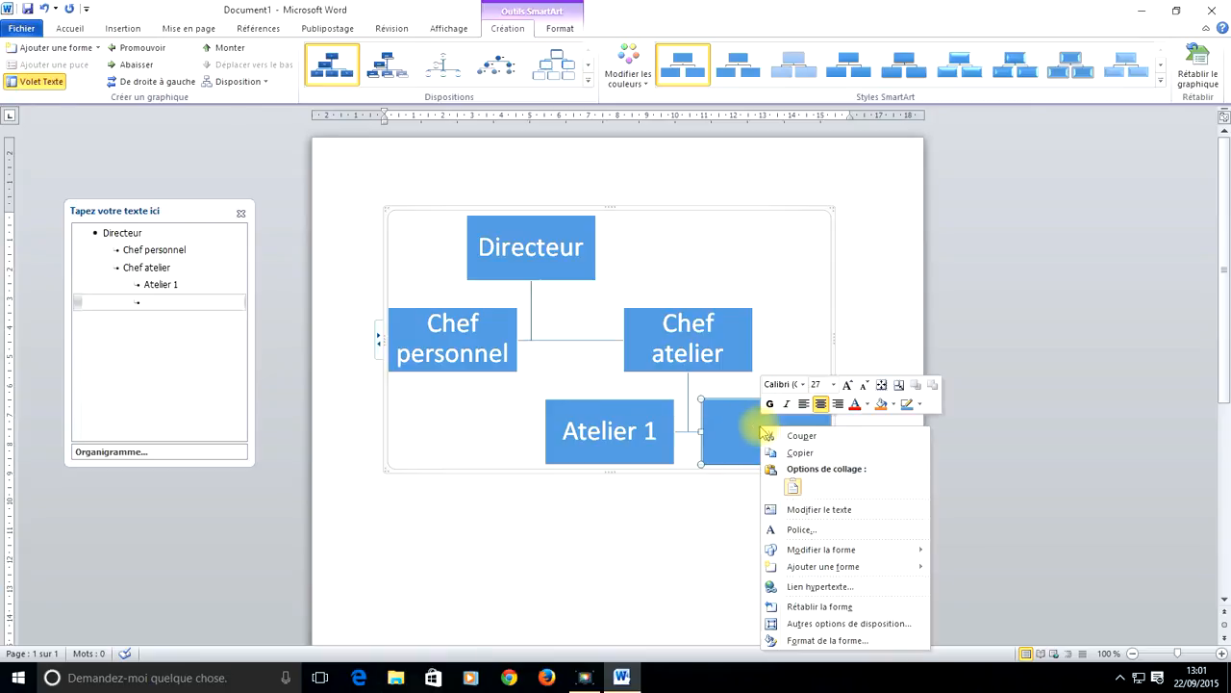
pyautogui.click(817, 512)
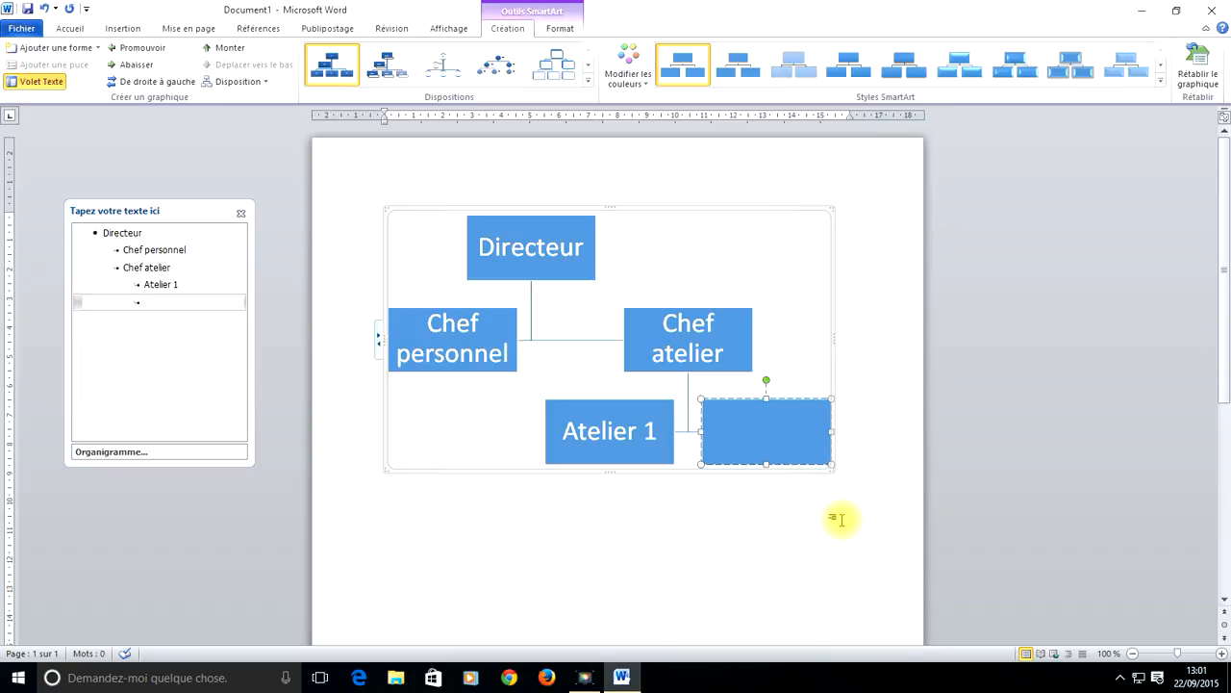
pyautogui.write('Atelier 2')
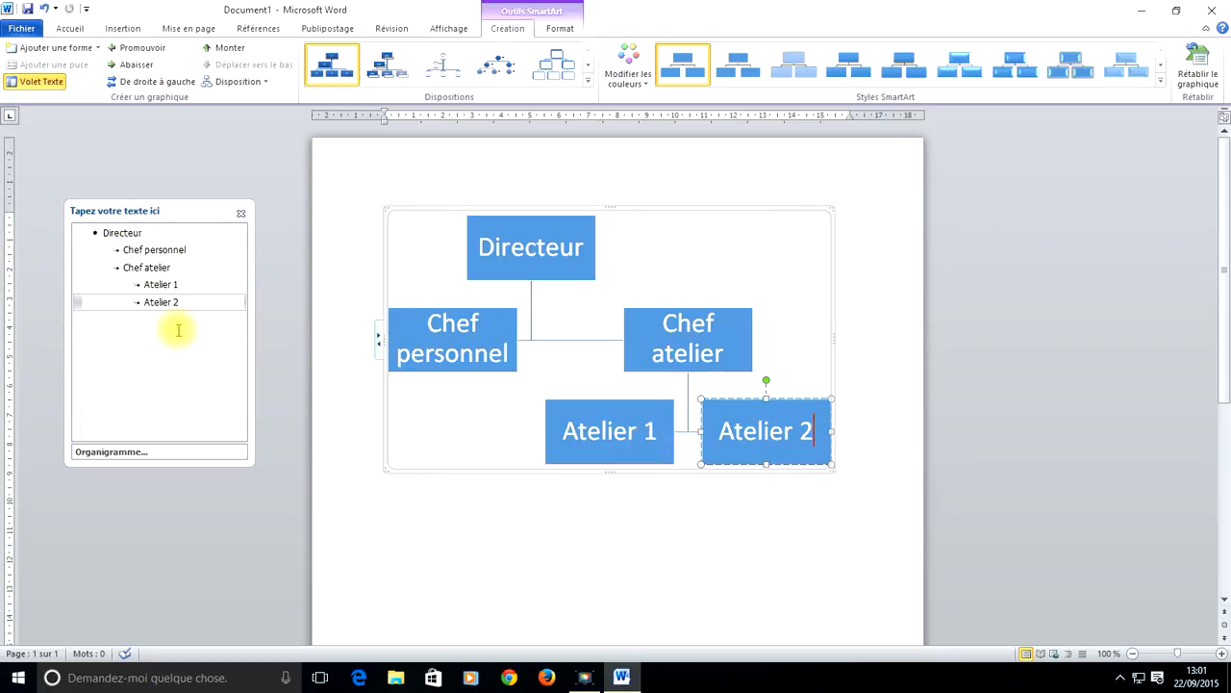
# - Erase the last three letters of the Chef atelier entry in the text pane and retype them as "ier"
pyautogui.click(159, 267)
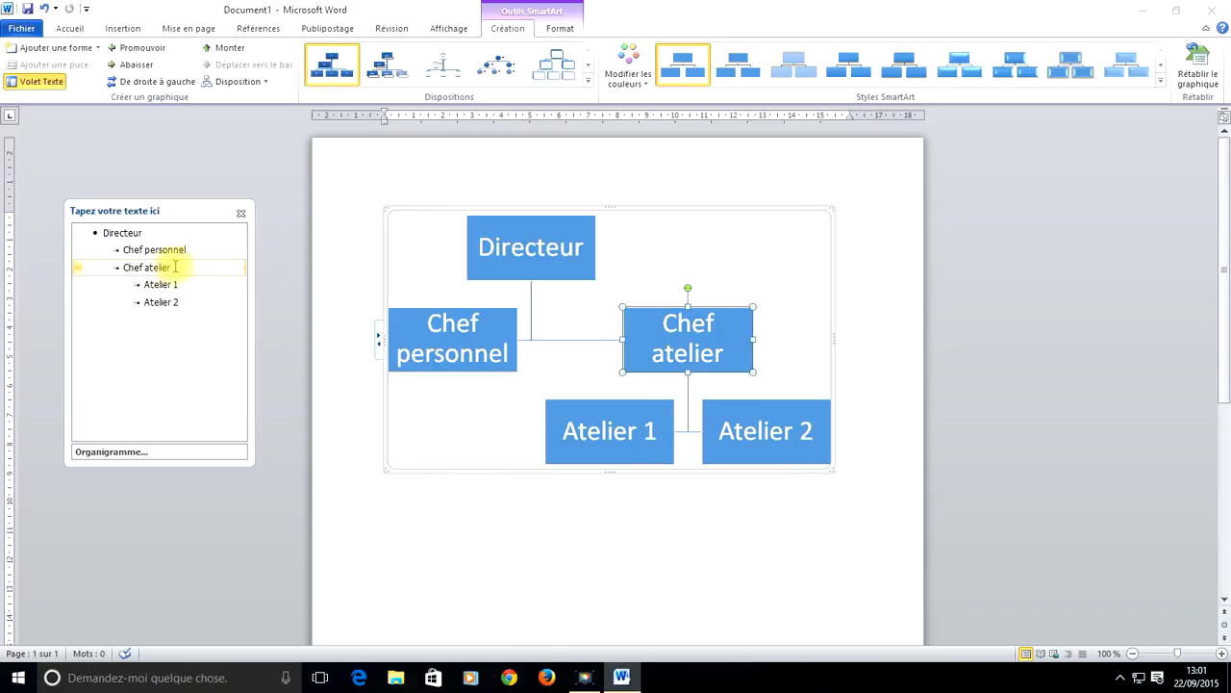
pyautogui.press('BackSpace')
pyautogui.press('BackSpace')
pyautogui.press('BackSpace')
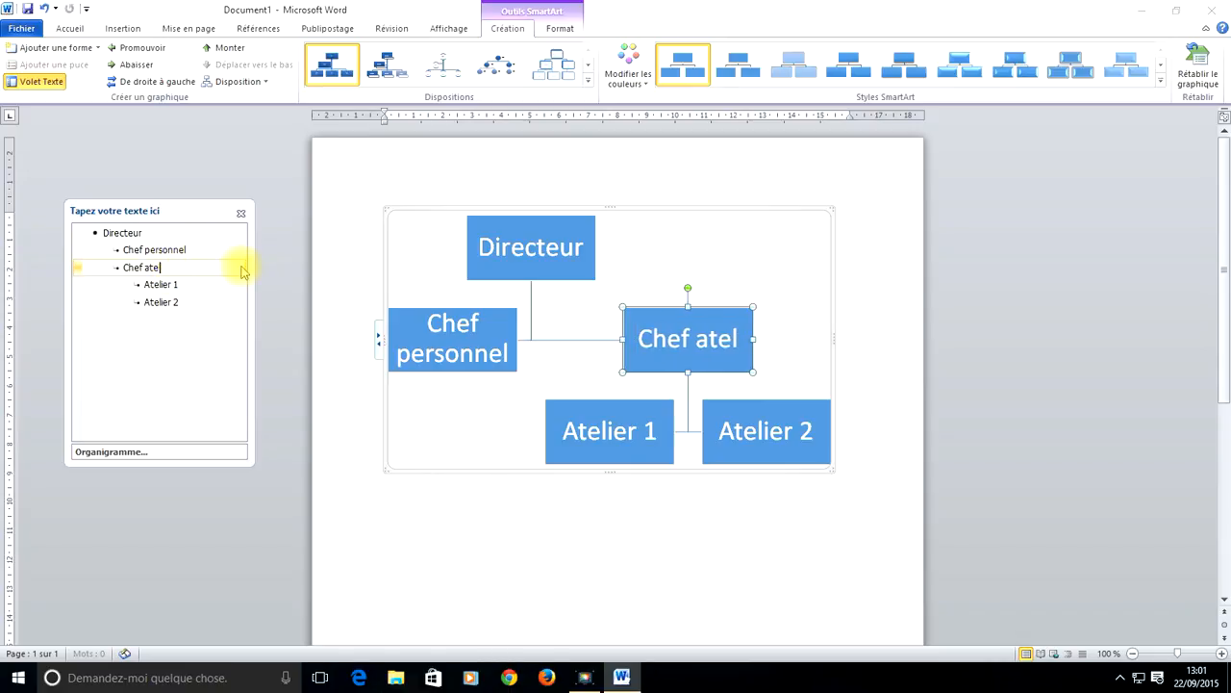
pyautogui.write('ier')
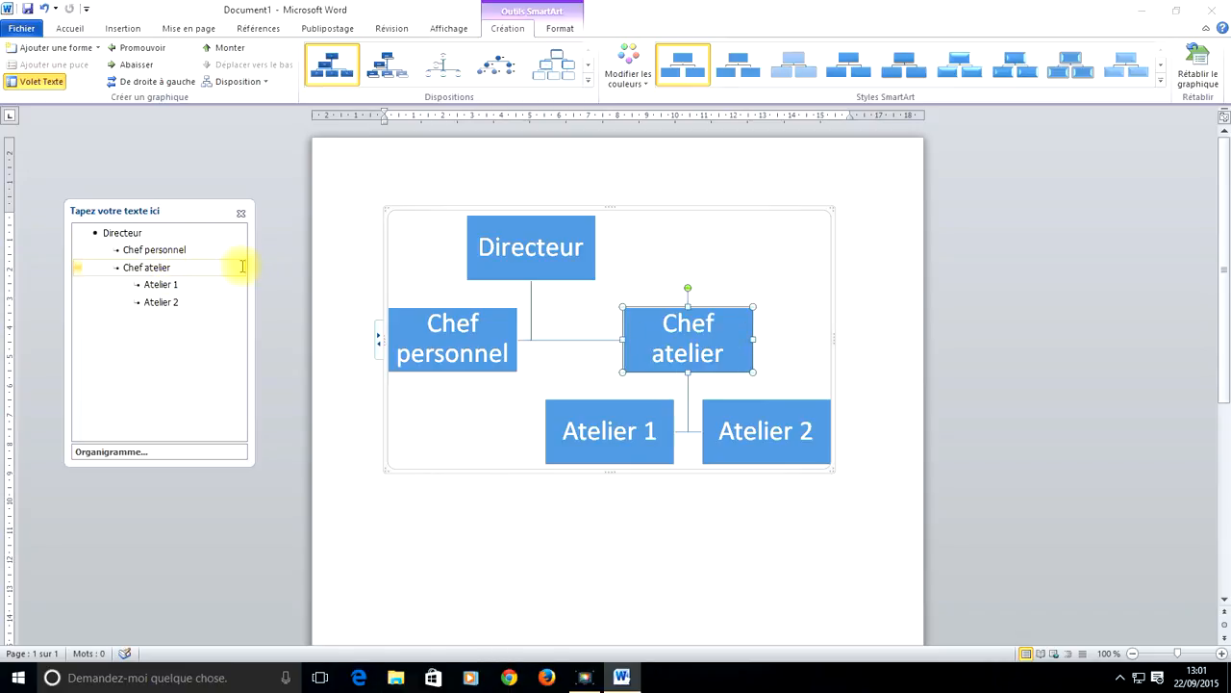
pyautogui.click(285, 301)
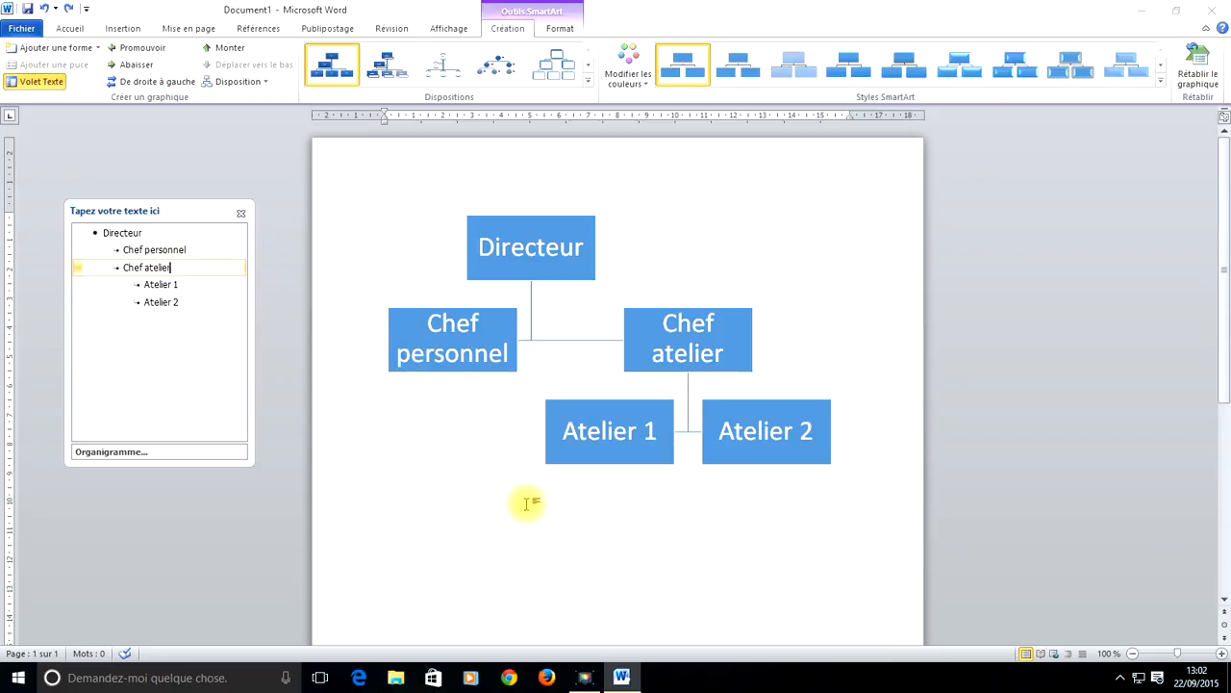
pyautogui.click(472, 441)
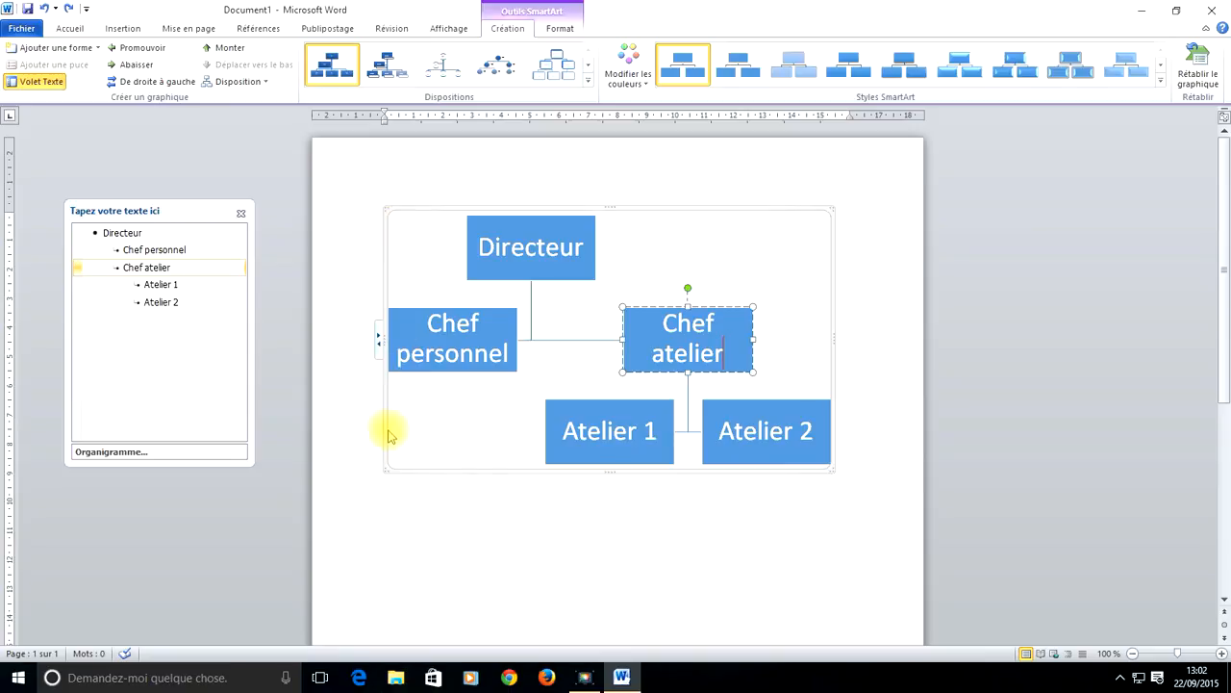